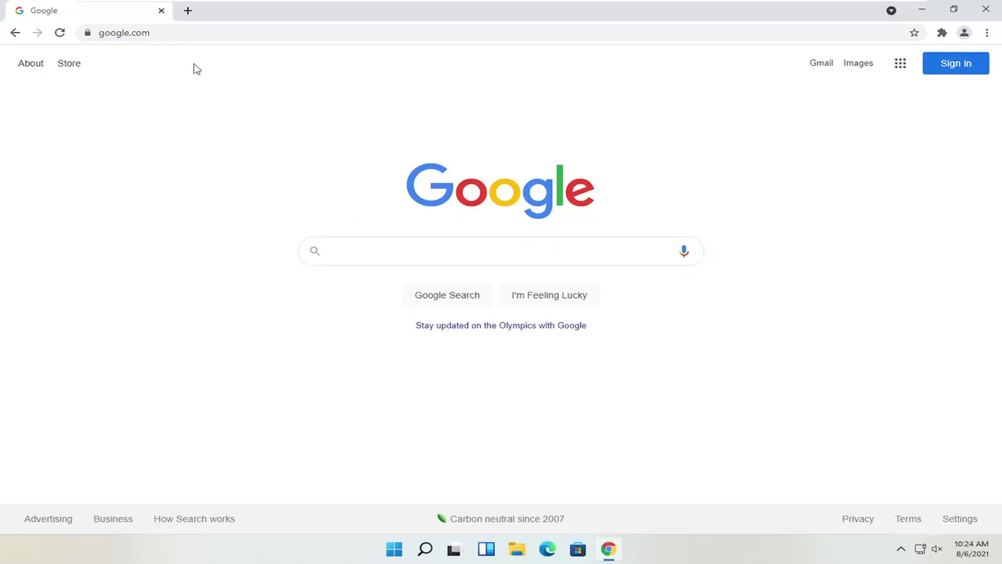
# Step: Search the web for "canon printer drivers" and open the Canon U.S.A. Drivers & Downloads page
pyautogui.hotkey('ctrl', 'l')
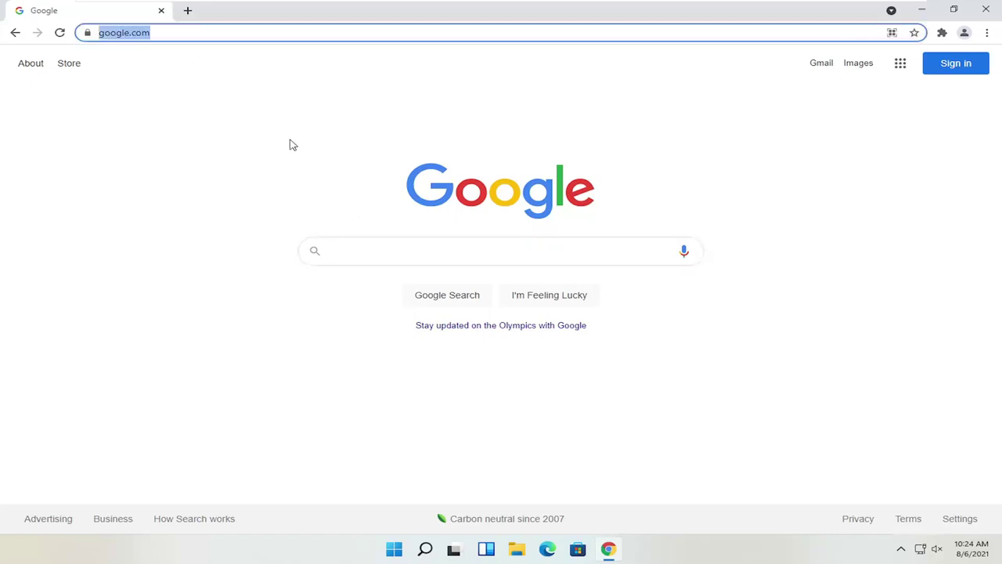
pyautogui.write('canon printer')
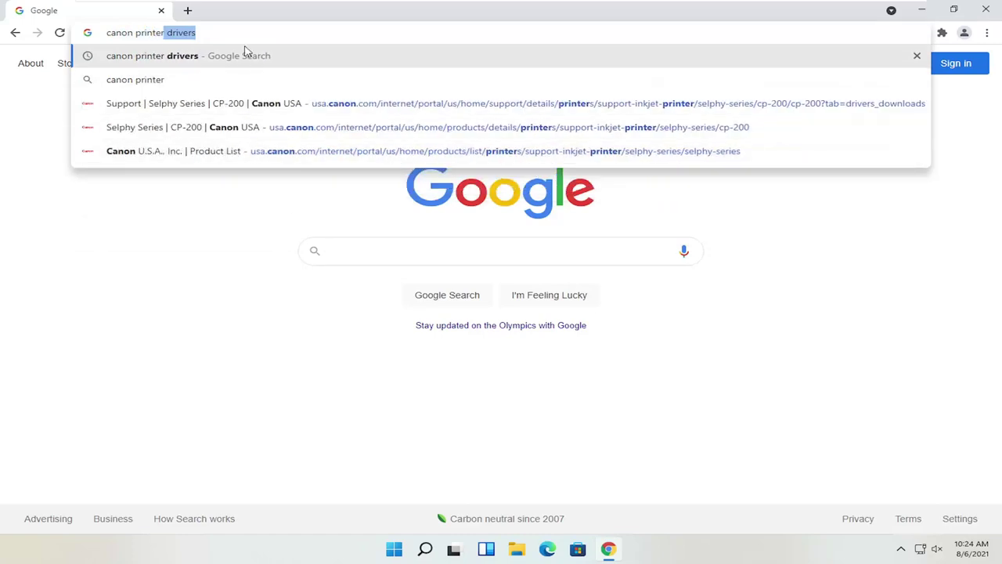
pyautogui.click(244, 57)
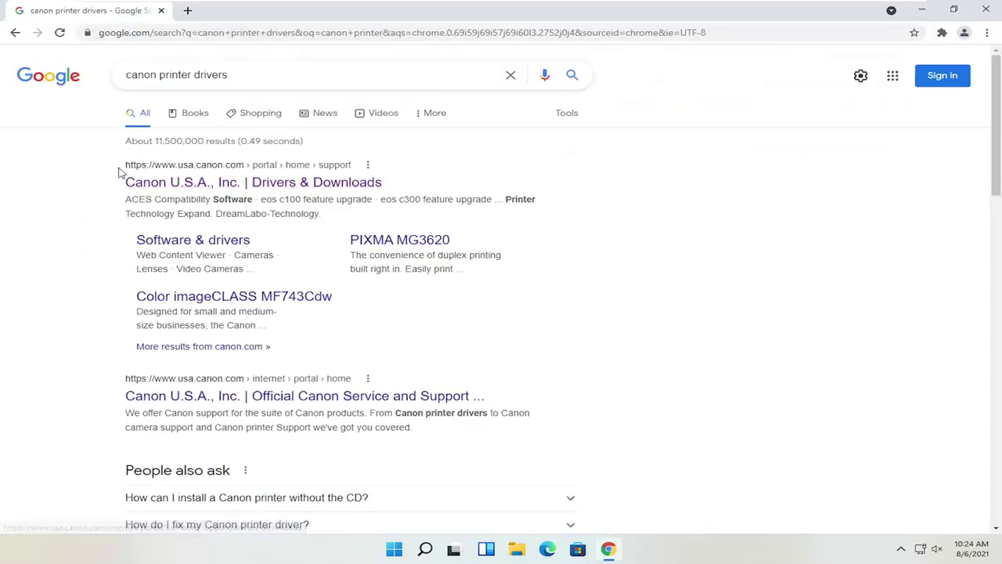
pyautogui.click(174, 184)
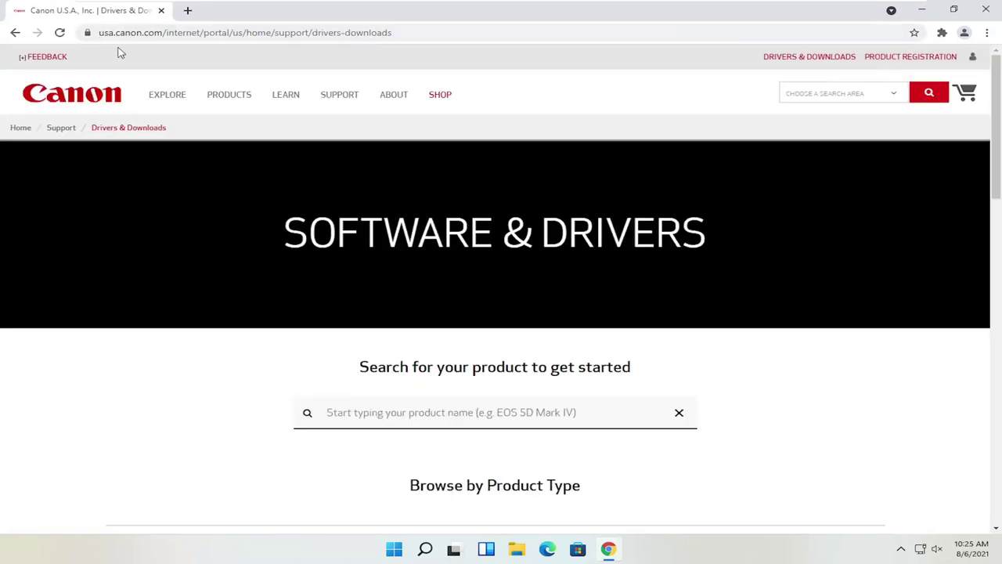
# Step: Browse the device families listed under the Printers and Scanners product types, returning to the product type overview
pyautogui.scroll(-1, 438, 314)
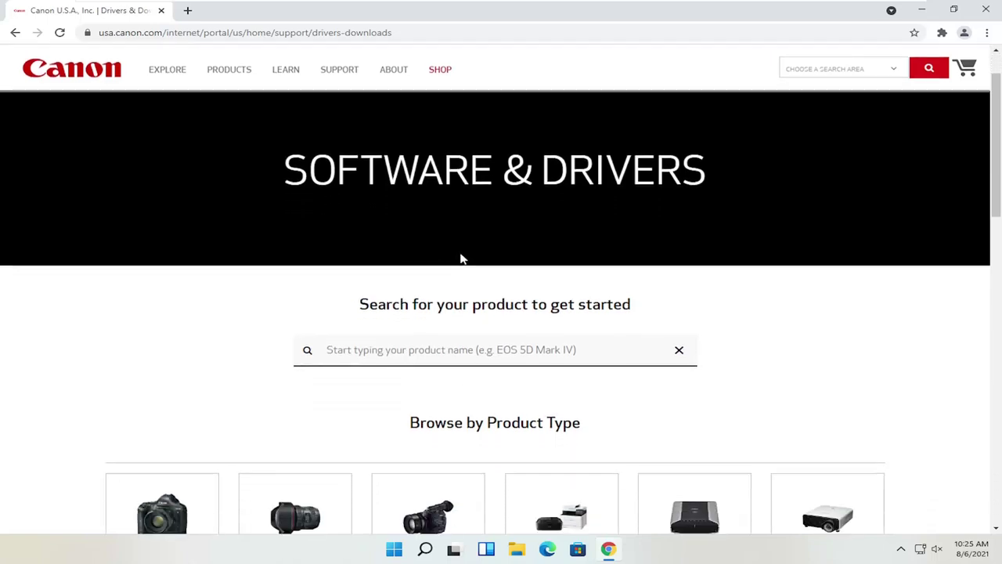
pyautogui.scroll(-1, 501, 313)
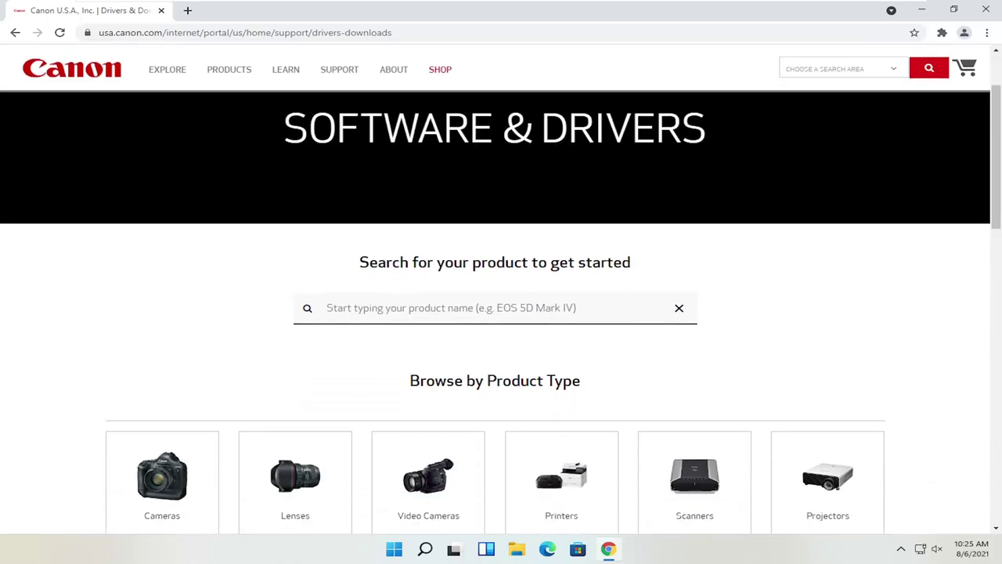
pyautogui.scroll(-3, 406, 244)
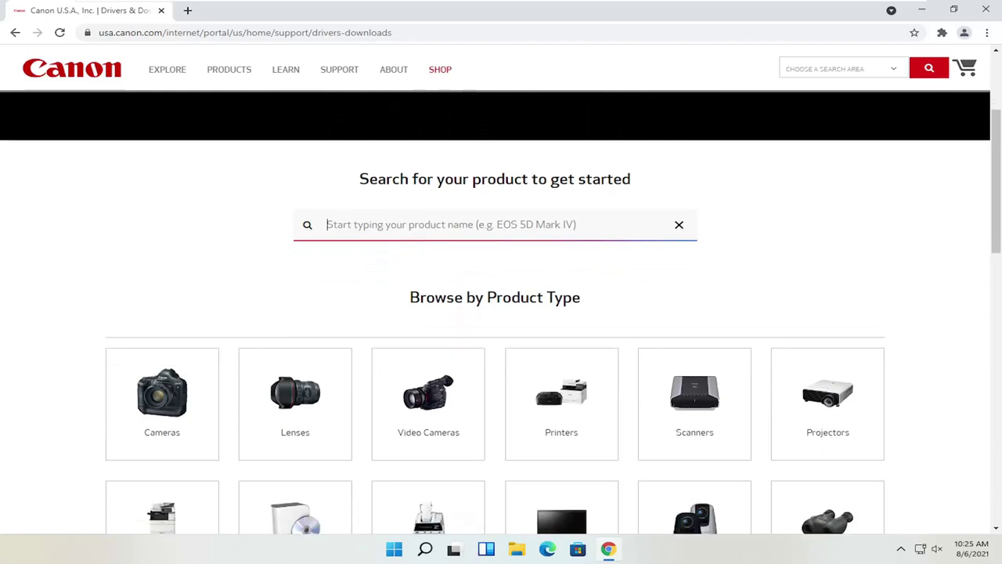
pyautogui.scroll(-1, 406, 244)
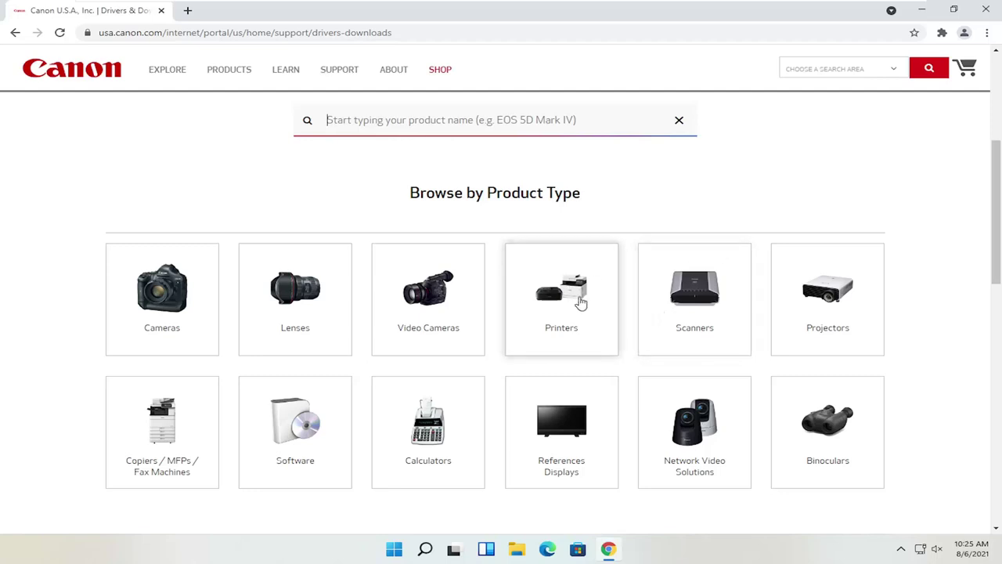
pyautogui.click(568, 304)
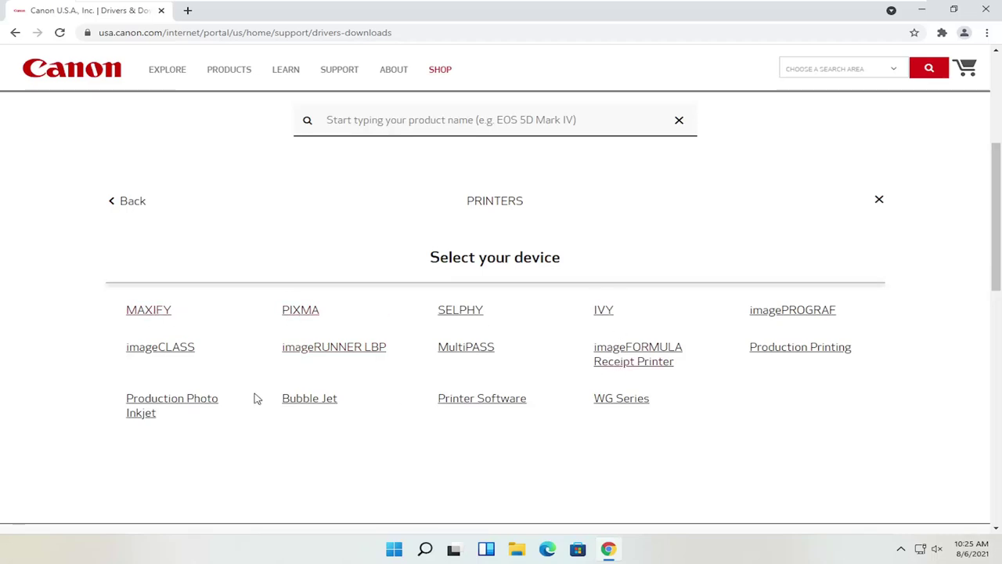
pyautogui.click(131, 202)
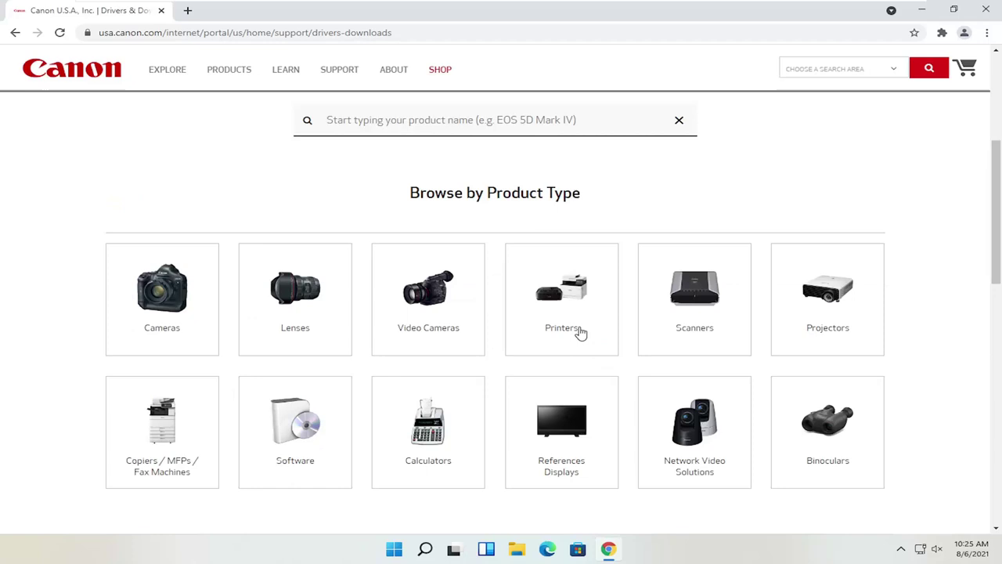
pyautogui.click(724, 305)
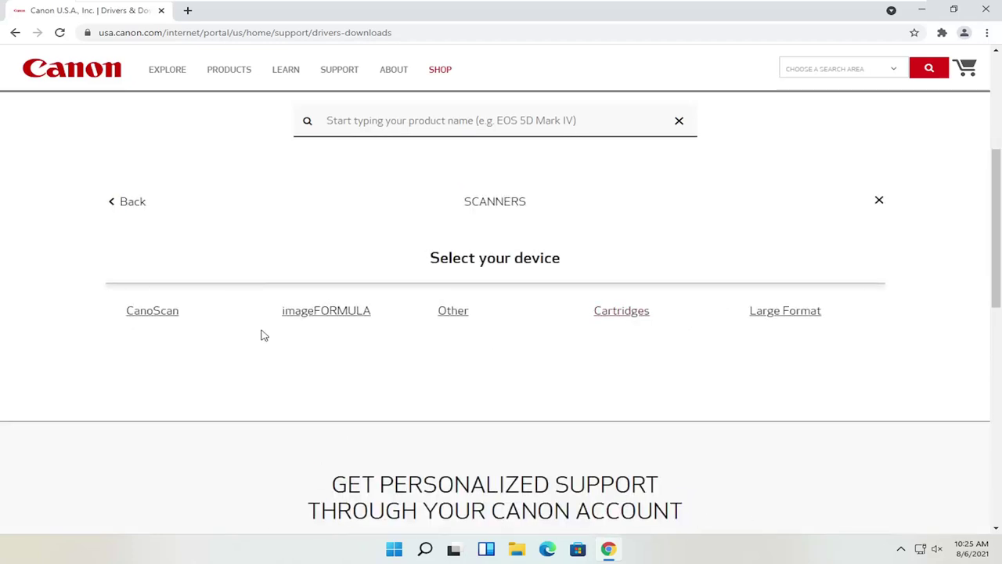
pyautogui.scroll(1, 161, 248)
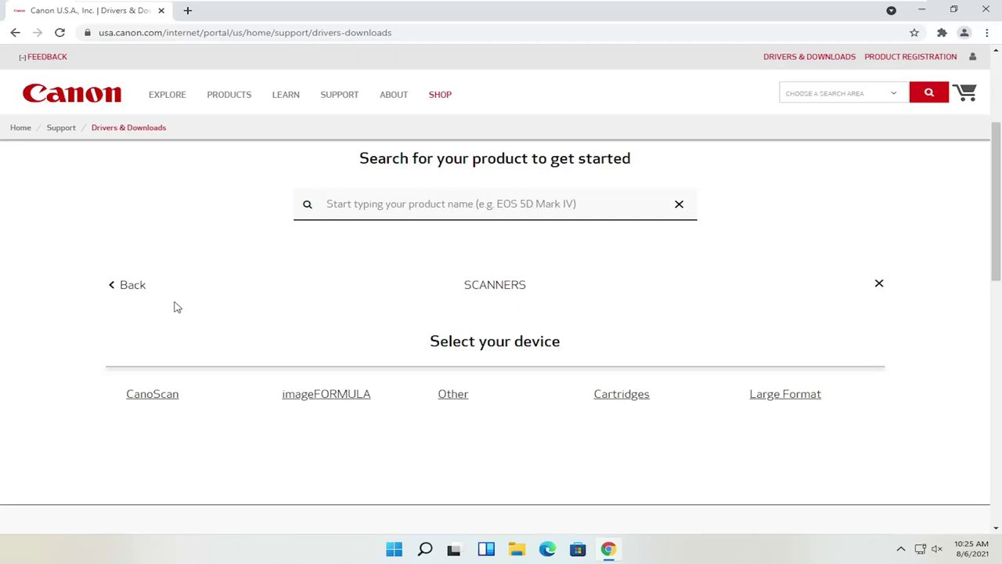
pyautogui.click(132, 285)
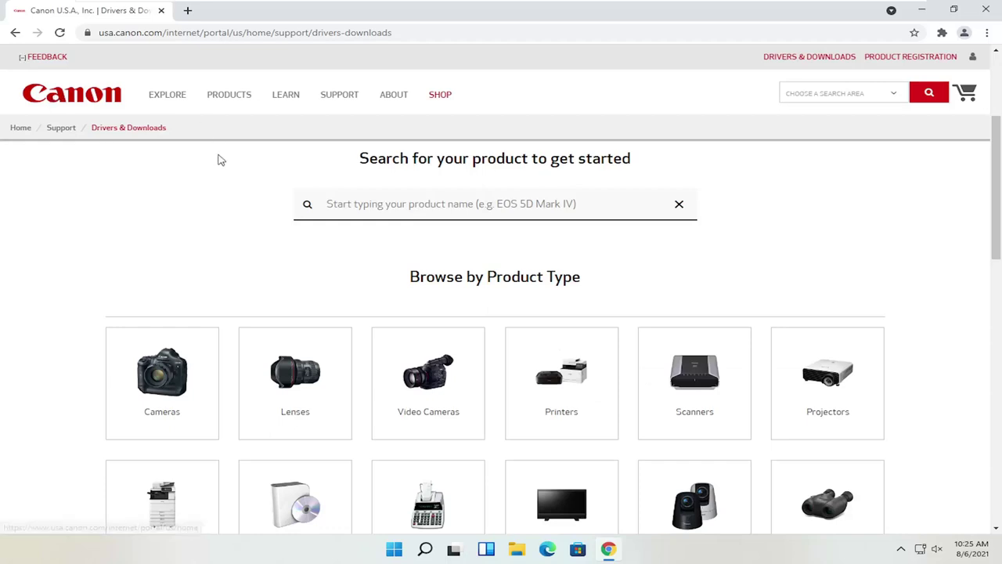
pyautogui.scroll(-1, 185, 211)
pyautogui.scroll(1, 235, 200)
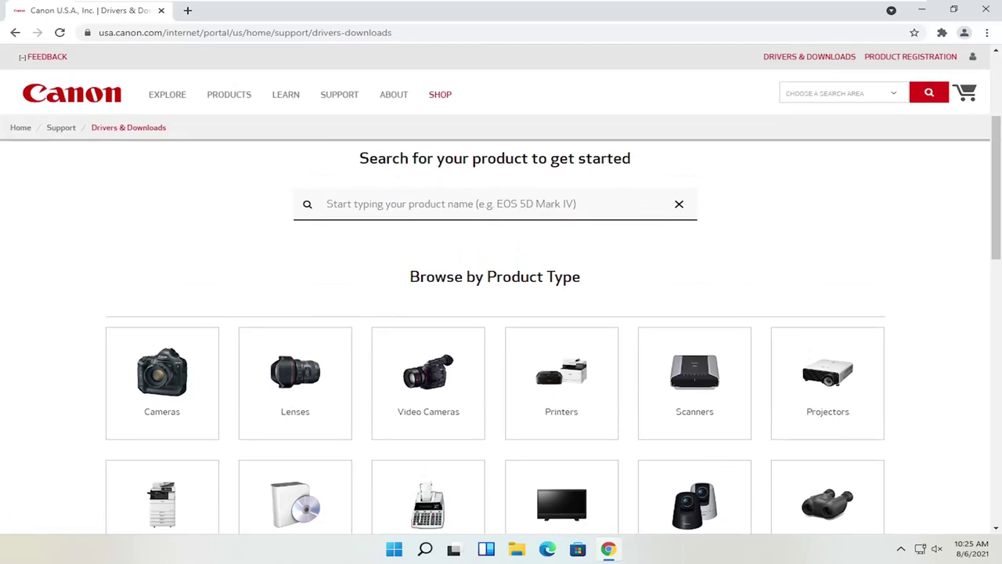
# Step: Search for the product "pixma mg2520" and open the support page of the PIXMA MG2520 (MG2500 Series)
pyautogui.click(327, 204)
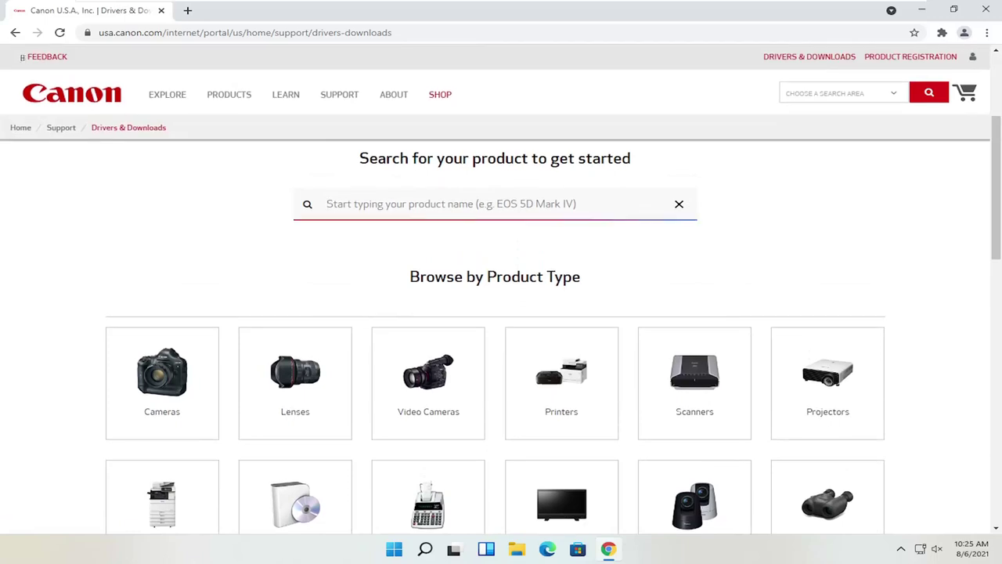
pyautogui.write('pixma ')
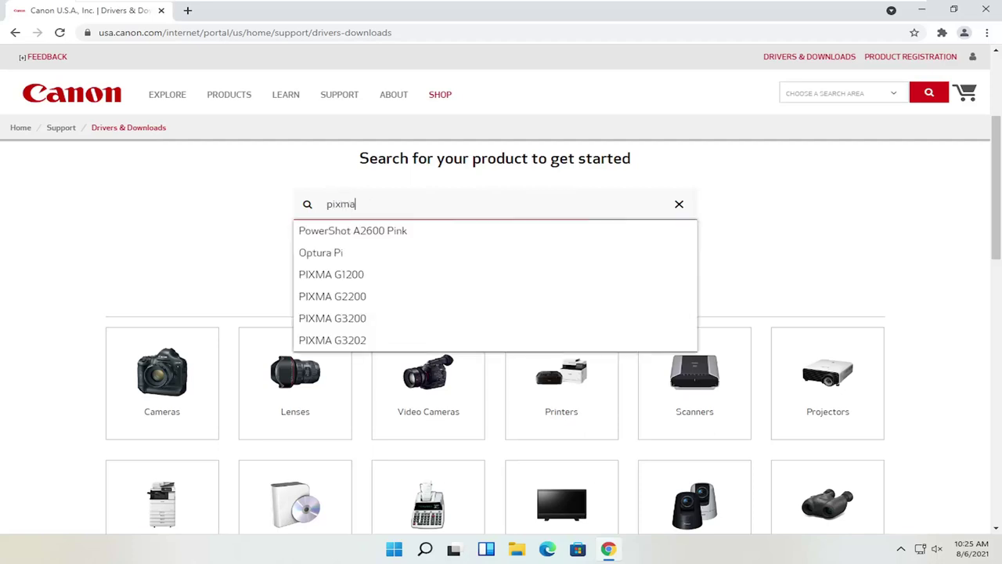
pyautogui.write('mg5')
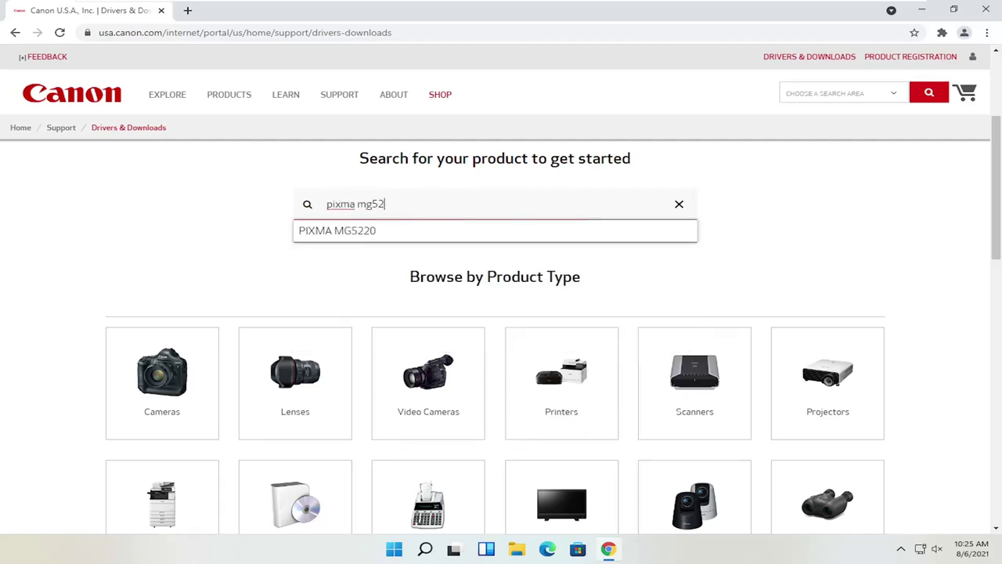
pyautogui.press('BackSpace')
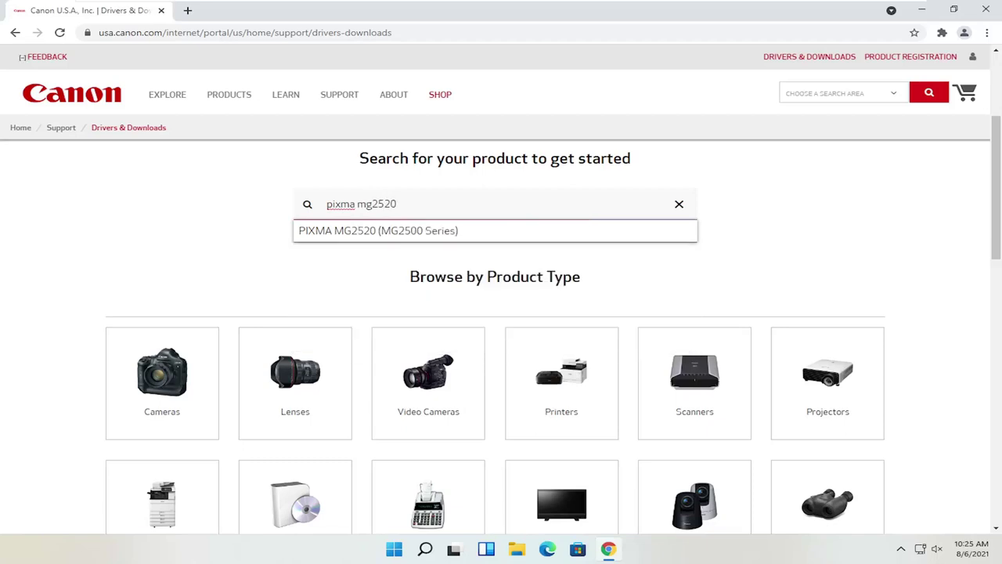
pyautogui.click(376, 234)
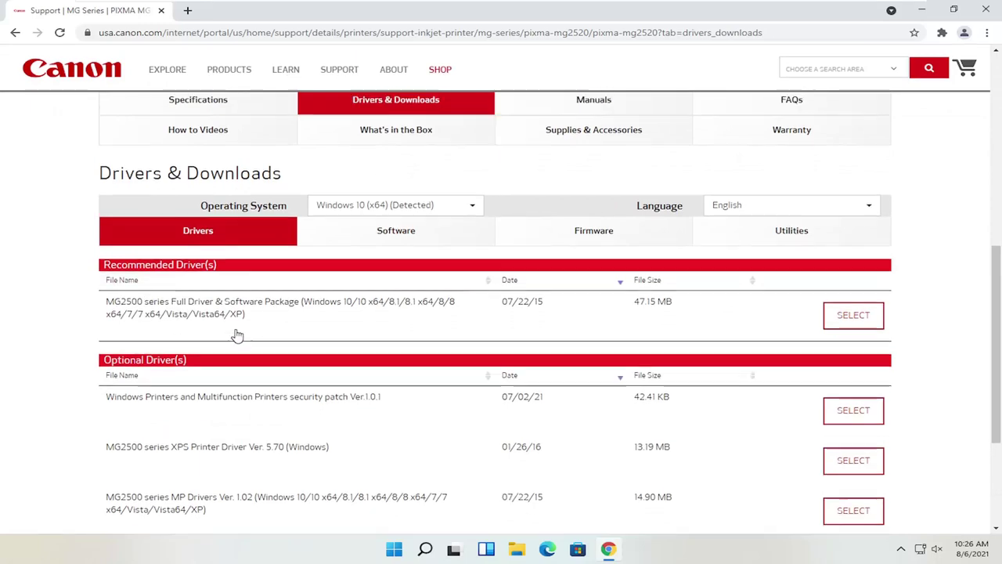
# Step: Look through the printer's Specifications, Manuals and How to Videos sections, and return to Drivers & Downloads
pyautogui.scroll(1, 227, 313)
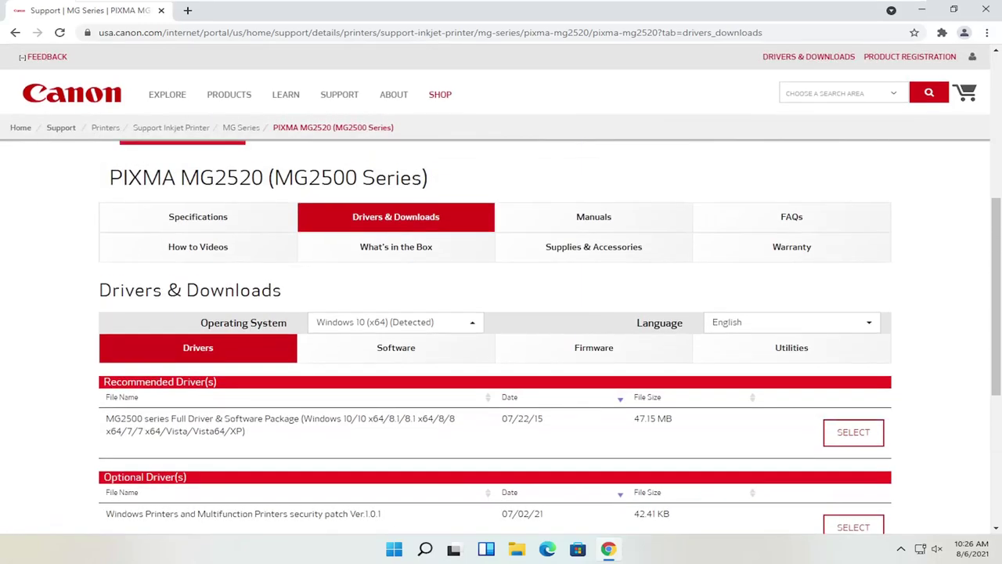
pyautogui.click(222, 220)
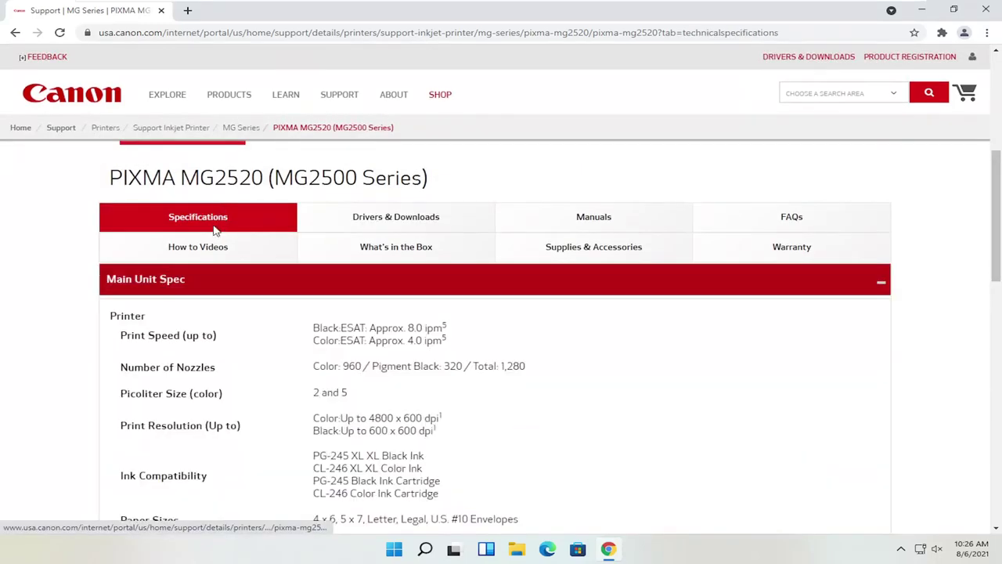
pyautogui.scroll(1, 367, 314)
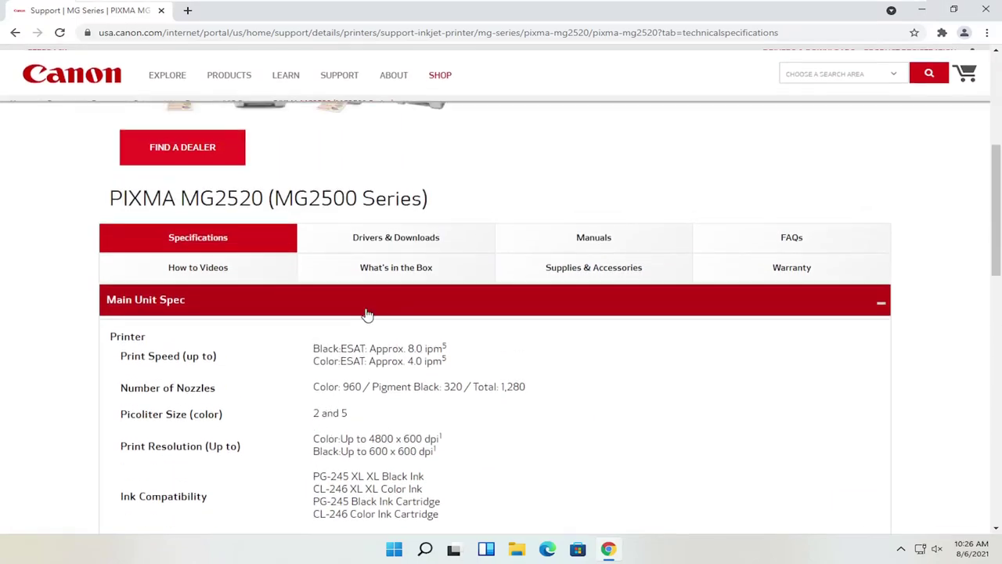
pyautogui.hotkey('alt', 'Left')
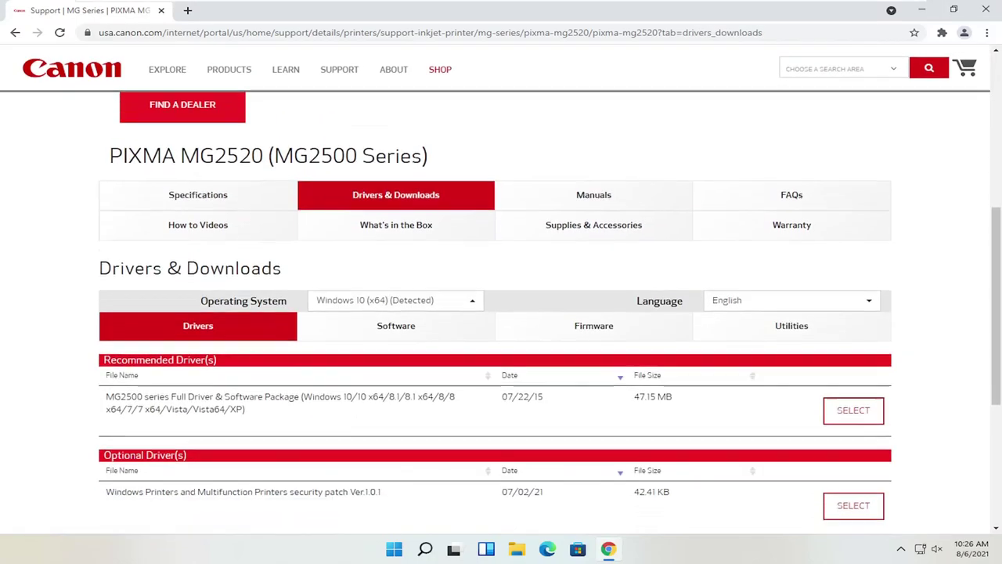
pyautogui.click(561, 191)
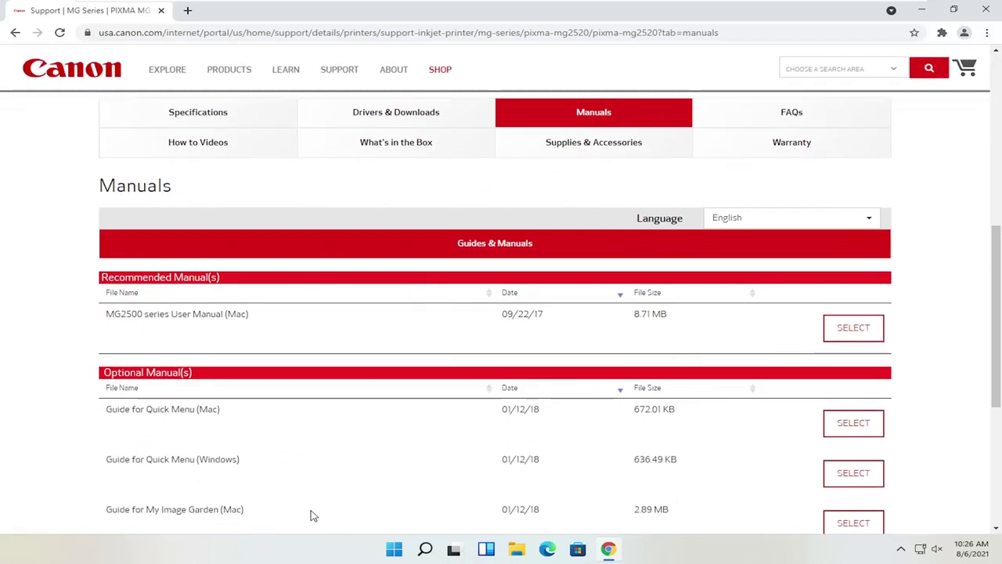
pyautogui.scroll(2, 811, 196)
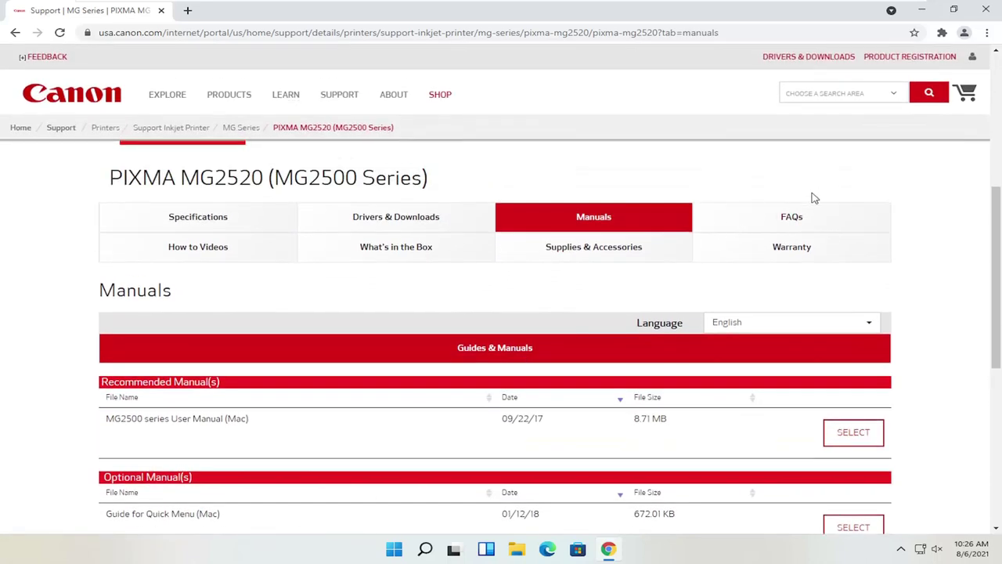
pyautogui.click(232, 251)
pyautogui.scroll(1, 381, 341)
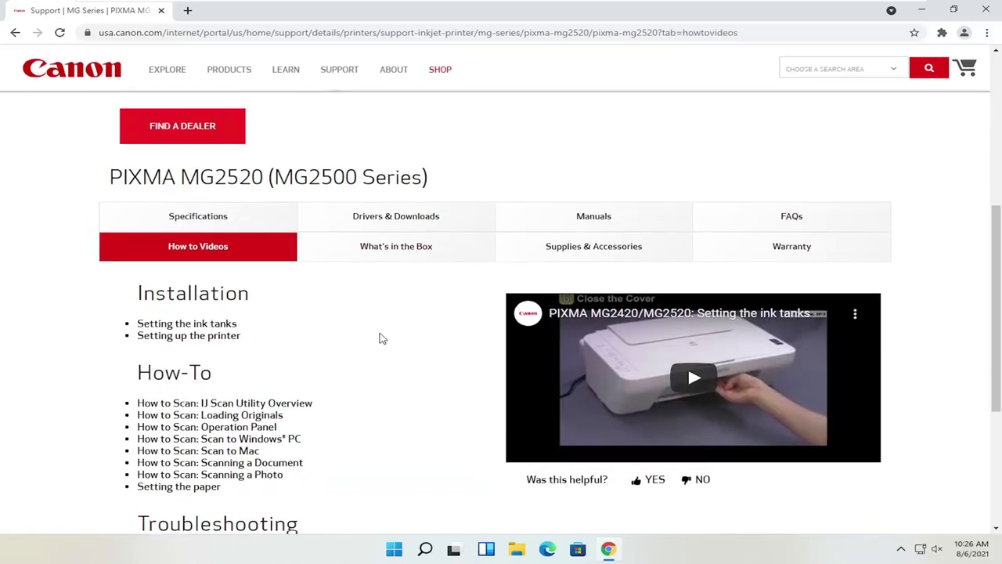
pyautogui.click(237, 243)
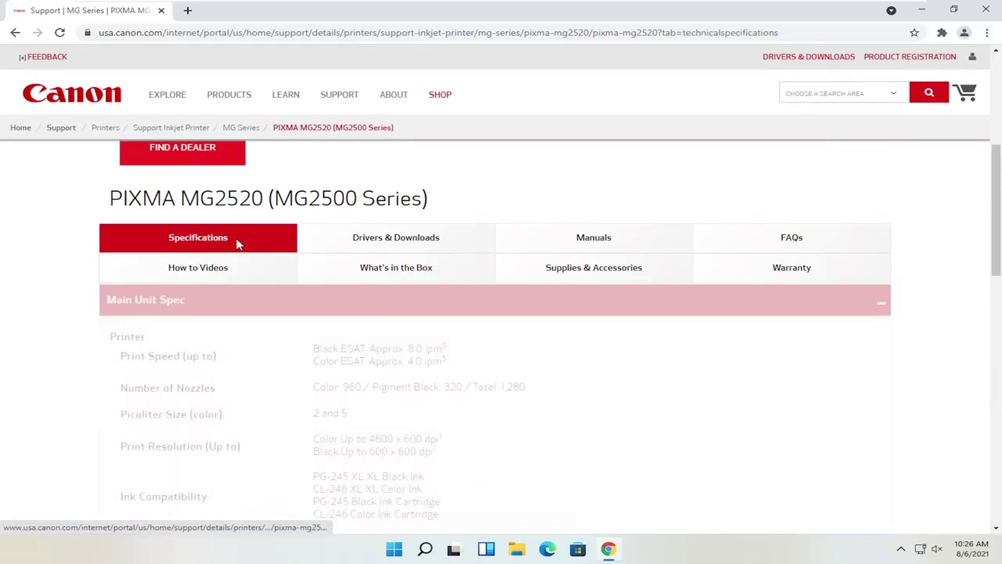
pyautogui.click(408, 241)
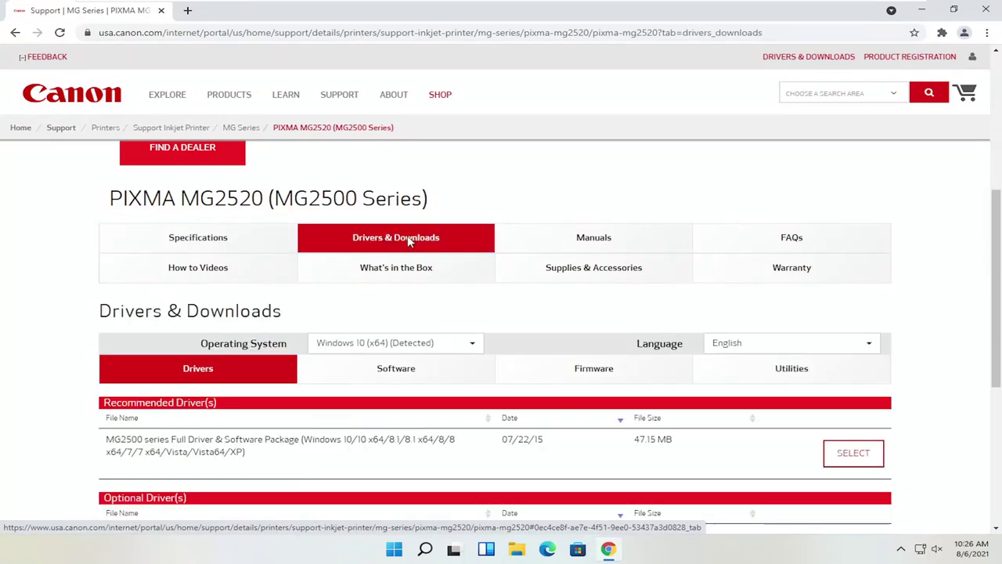
# Step: Check the operating system choices for the drivers, keeping Windows 10 (x64)
pyautogui.scroll(-1, 411, 237)
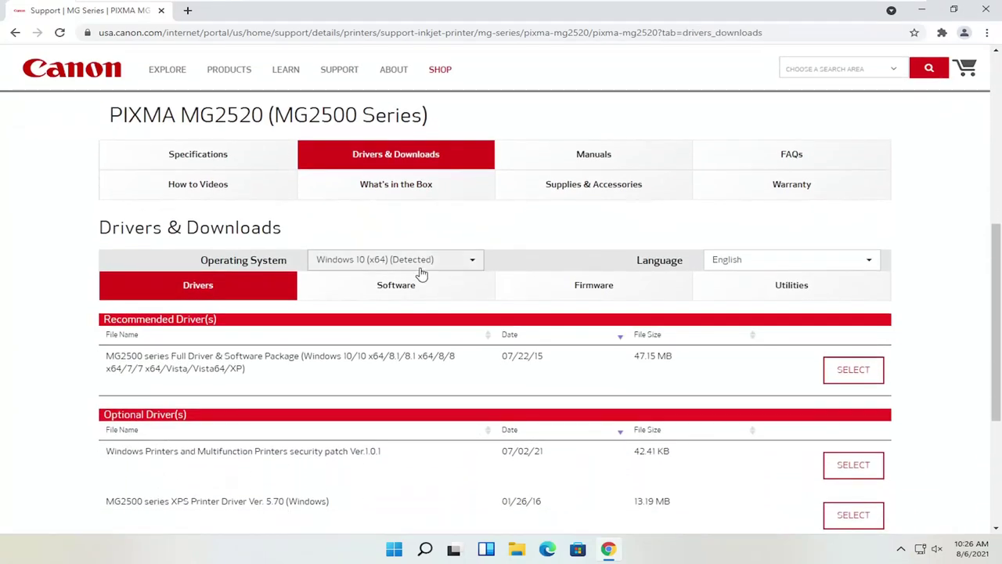
pyautogui.click(438, 259)
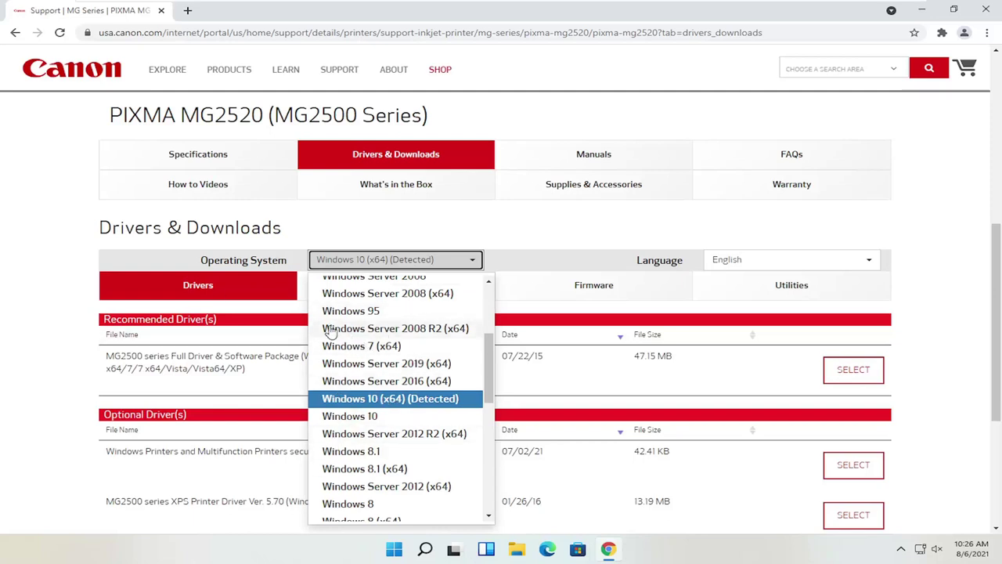
pyautogui.click(20, 331)
# Step: Download the recommended MG2500 series Full Driver & Software Package
pyautogui.scroll(-2, 68, 302)
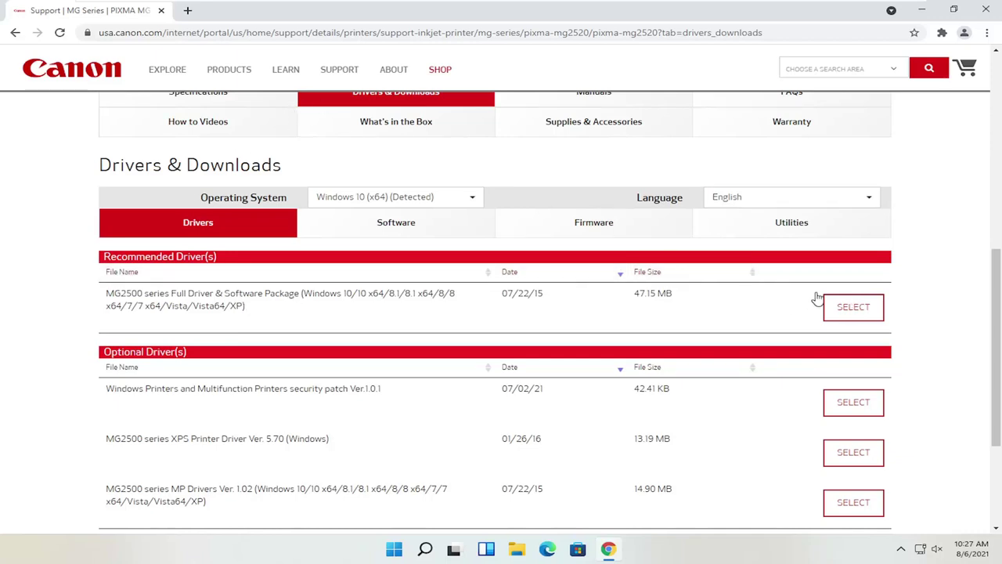
pyautogui.click(848, 310)
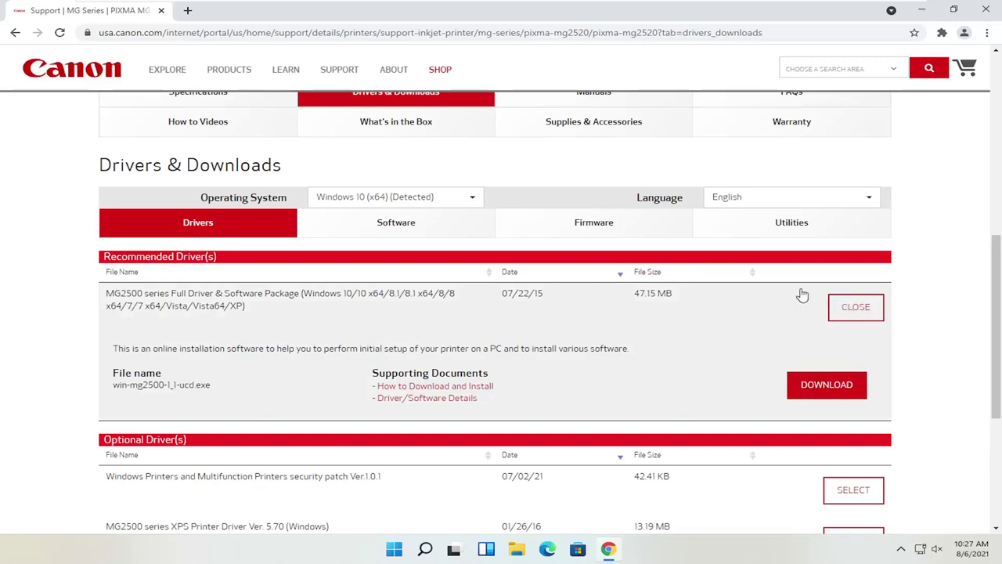
pyautogui.scroll(-1, 801, 291)
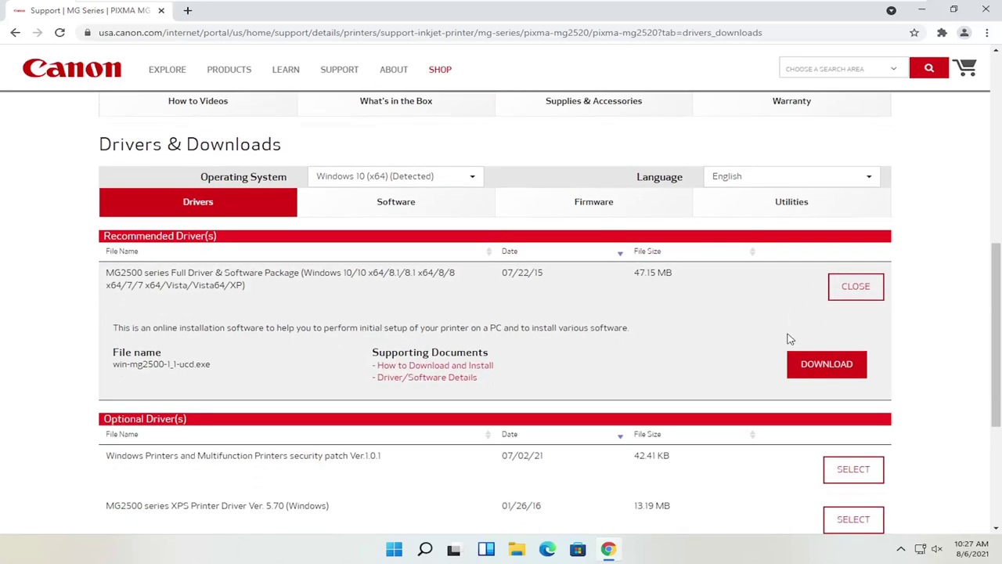
pyautogui.click(828, 366)
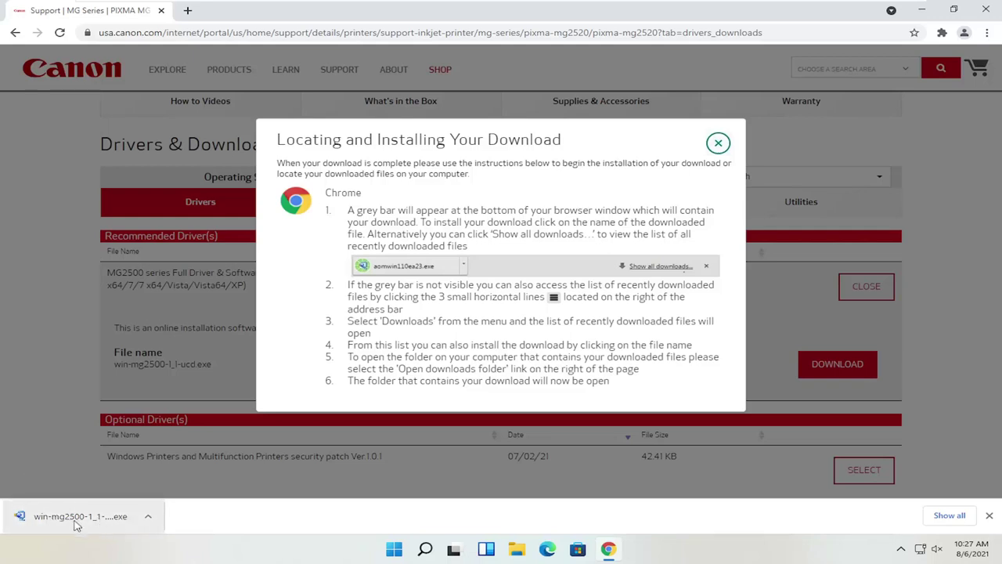
# Step: Show the downloaded win-mg2500-1_1-ucd file in its folder and close the browser
pyautogui.click(147, 515)
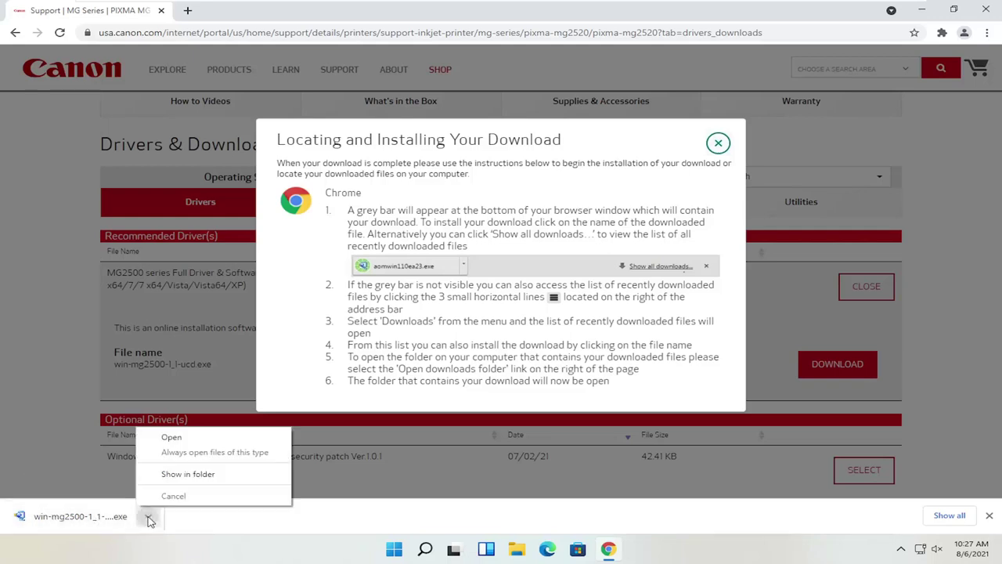
pyautogui.click(198, 480)
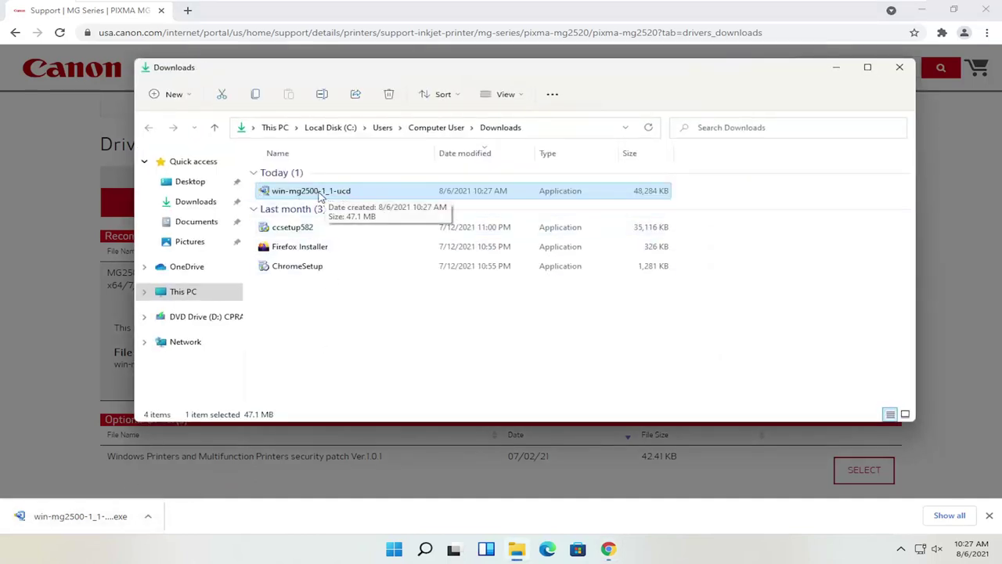
pyautogui.click(987, 9)
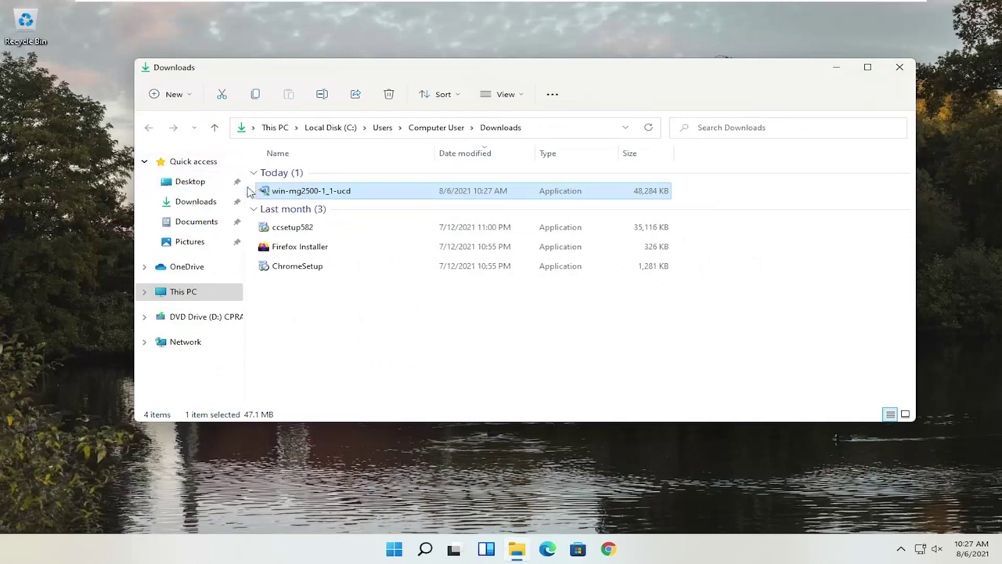
# Step: Run the win-mg2500-1_1-ucd installer, allow it to make changes to the device, and minimize the Downloads window
pyautogui.doubleClick(300, 192)
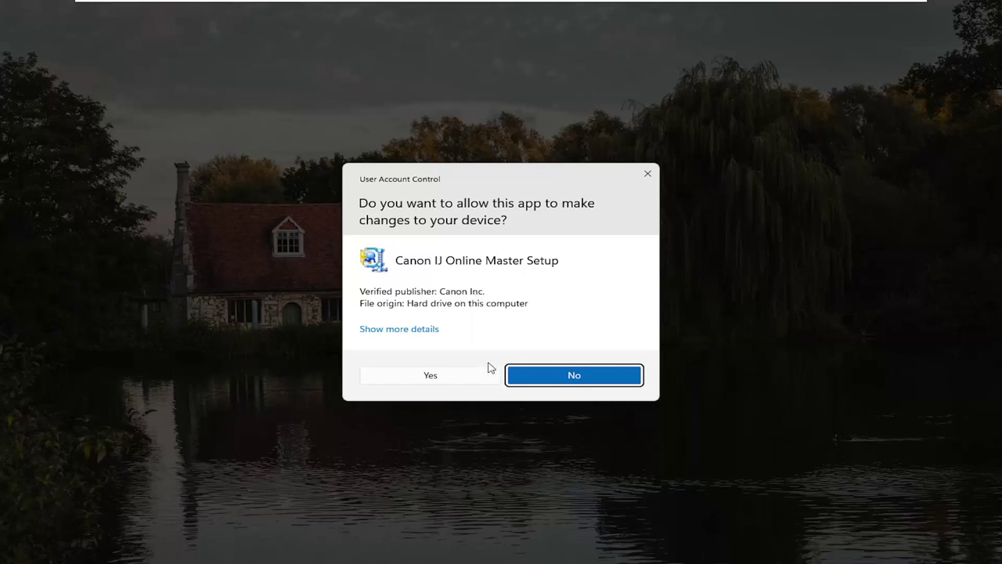
pyautogui.click(435, 379)
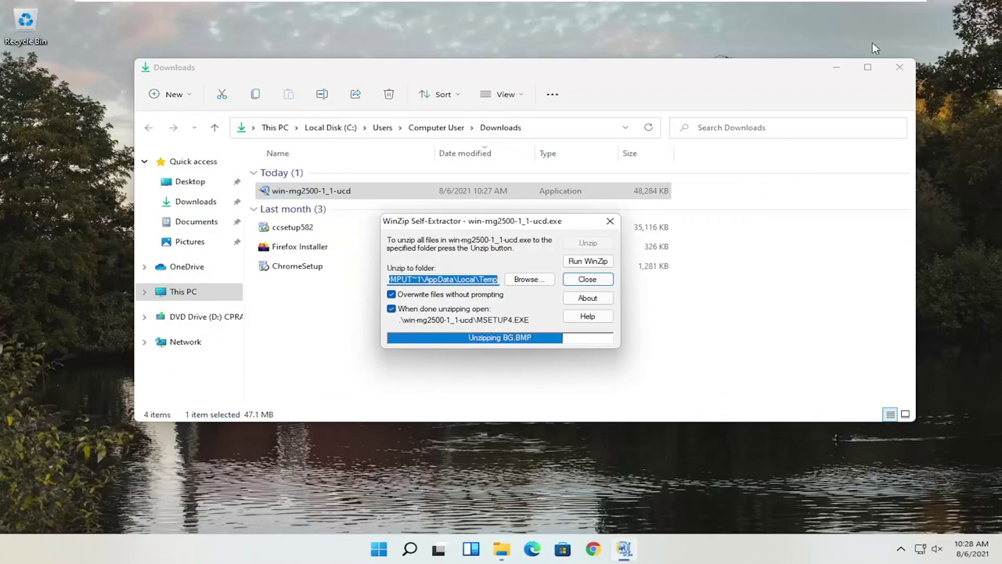
pyautogui.click(835, 69)
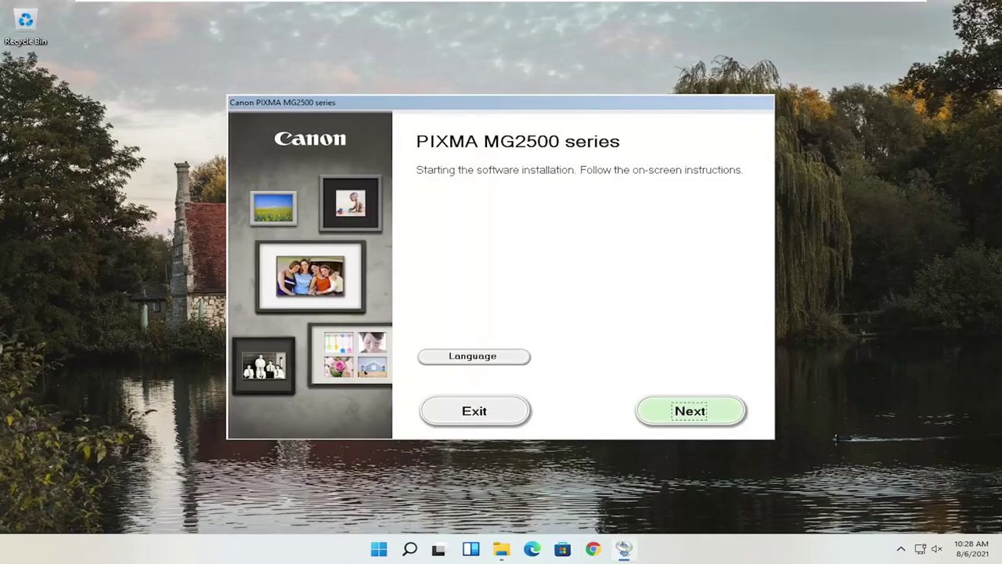
# Step: Check the language choices of the PIXMA MG2500 series setup, keeping English, and return to the start page
pyautogui.moveTo(504, 104); pyautogui.dragTo(508, 75)
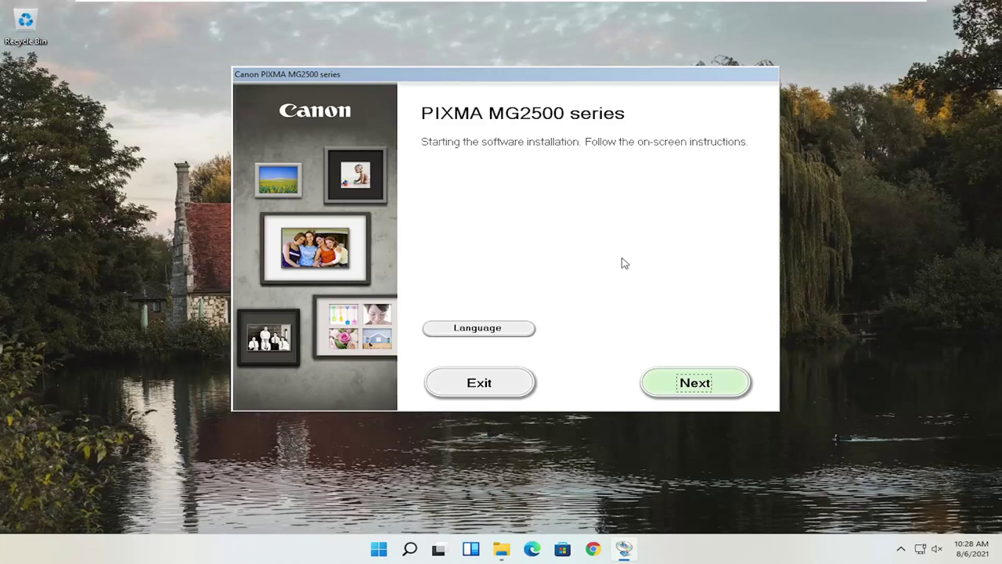
pyautogui.click(474, 330)
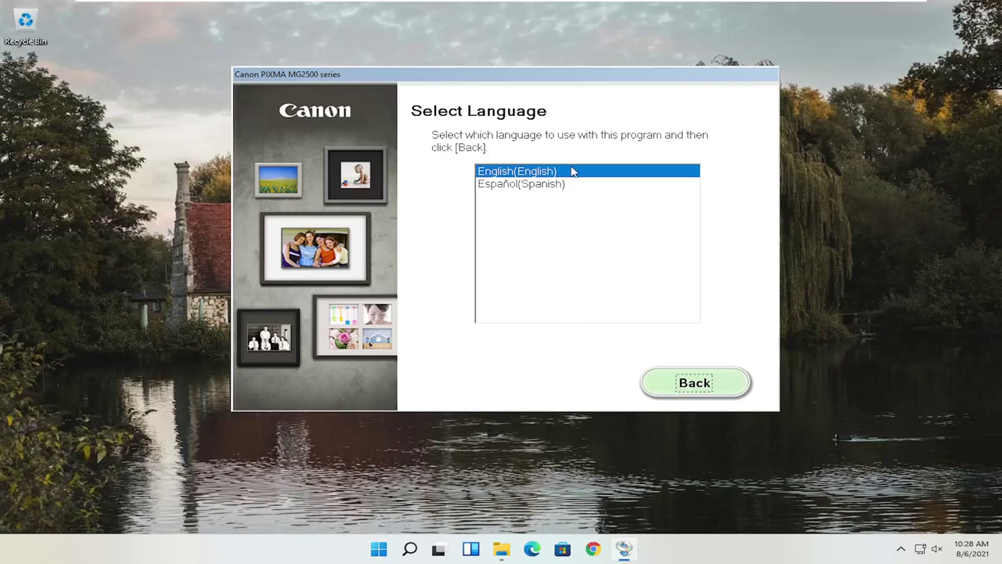
pyautogui.click(676, 385)
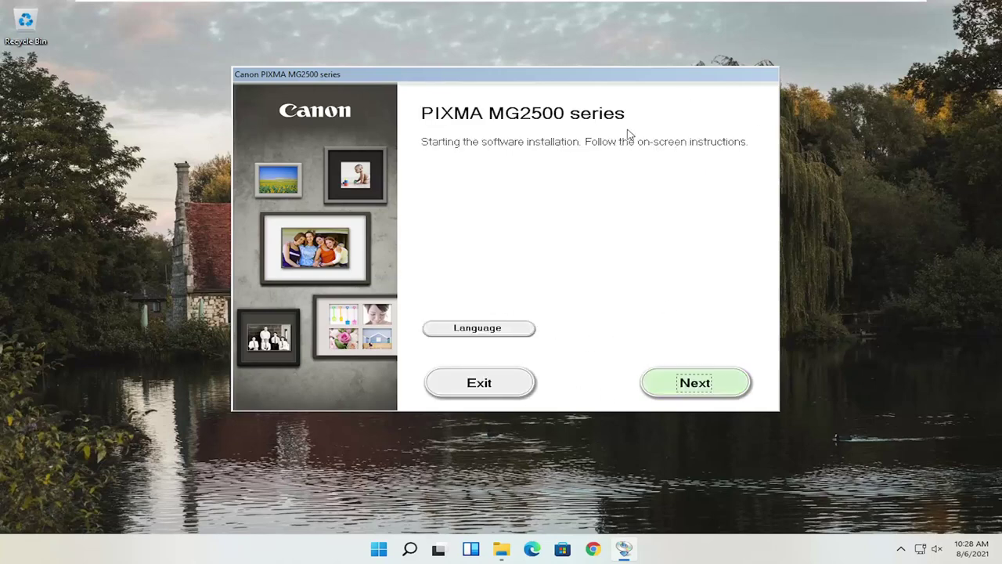
# Step: Proceed to the software installation list, exclude Easy-WebPrint EX, and confirm the remaining selection
pyautogui.click(704, 394)
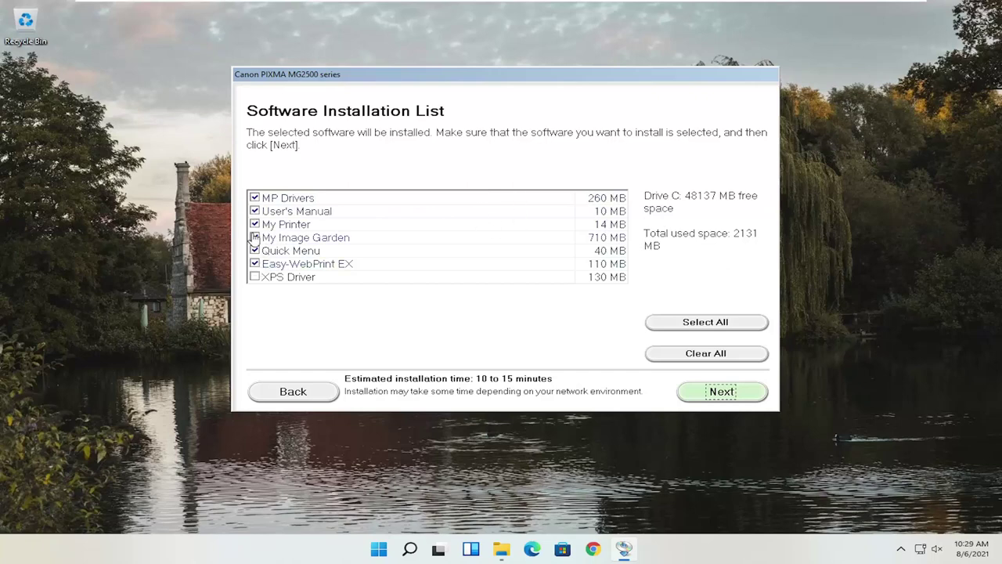
pyautogui.moveTo(267, 201)
pyautogui.moveTo(288, 260)
pyautogui.moveTo(316, 245)
pyautogui.click(254, 264)
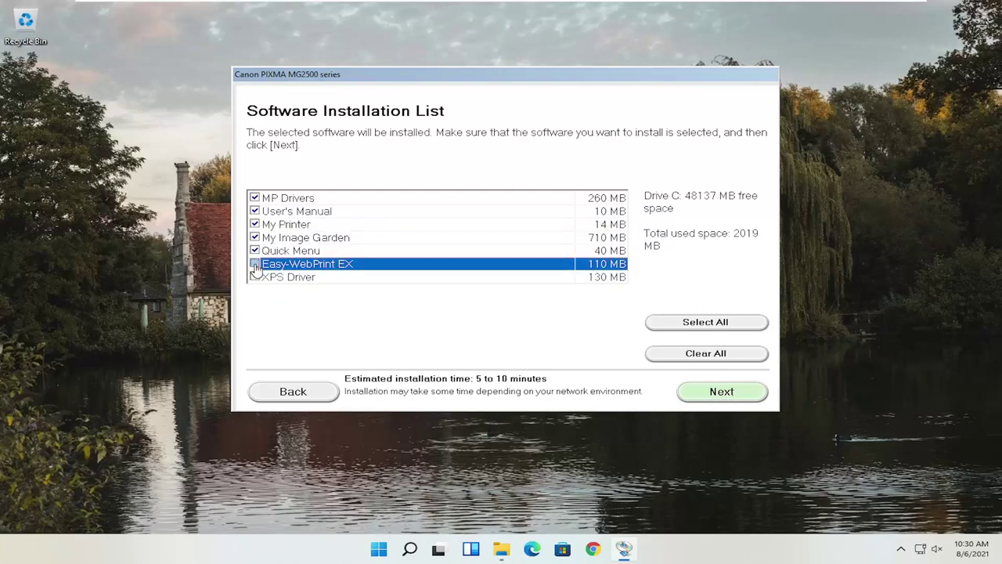
pyautogui.moveTo(255, 269)
pyautogui.moveTo(259, 268)
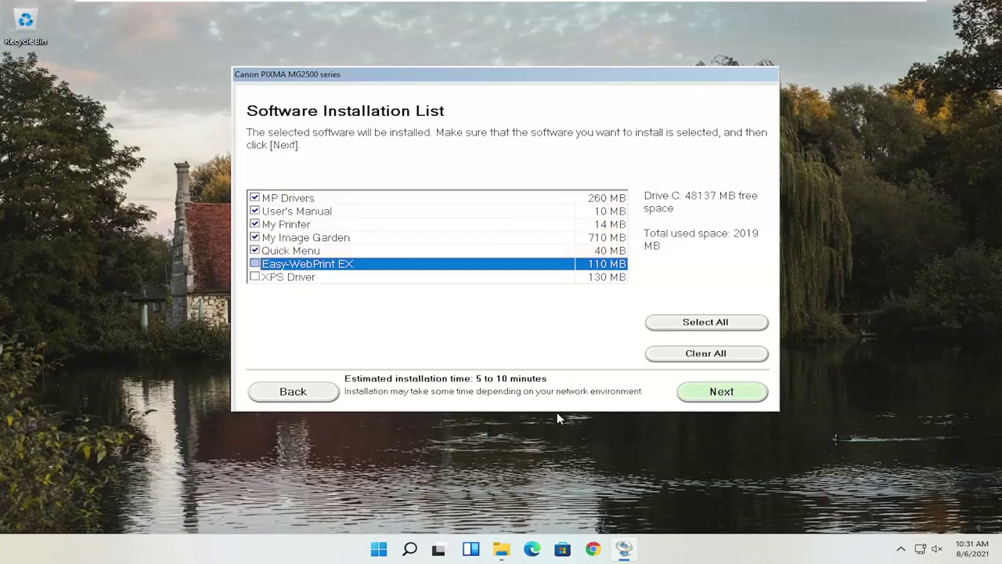
pyautogui.click(714, 393)
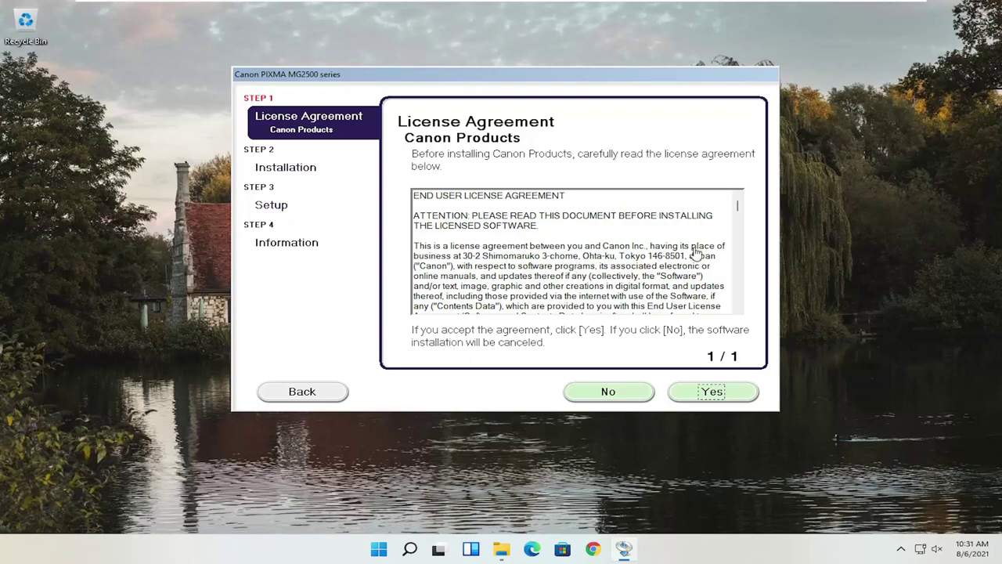
# Step: Accept the Canon license agreement and continue past the install wizard notice to start downloading the selected software
pyautogui.click(696, 395)
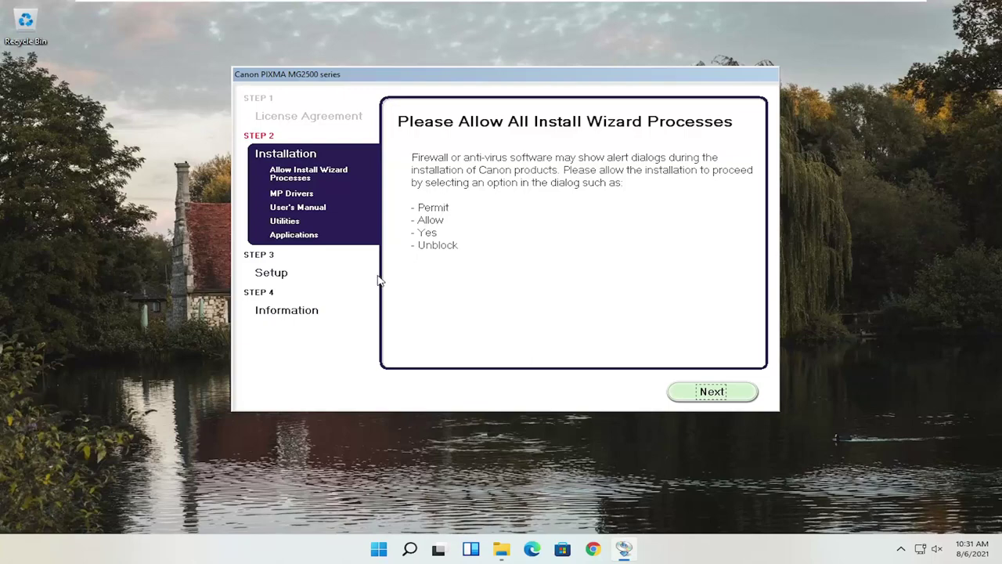
pyautogui.click(703, 396)
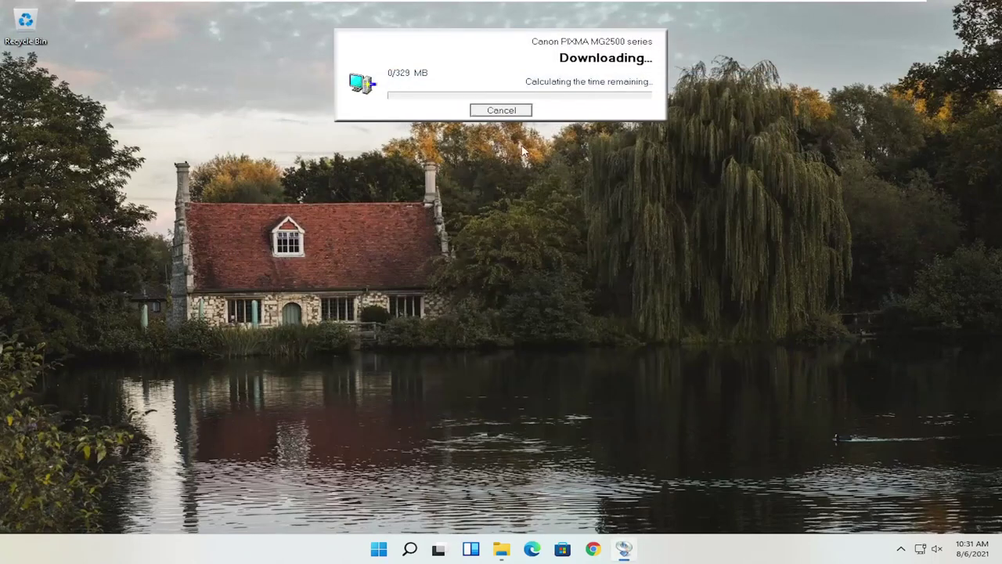